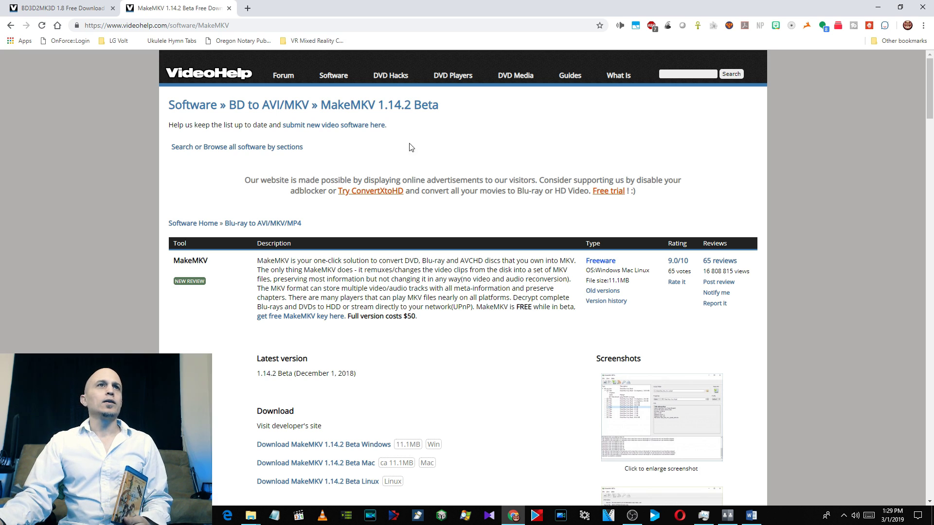
Locate the current free MakeMKV beta key on the download page and select it.
{"action": "scroll", "coordinate": [450, 275], "scroll_direction": "down", "scroll_amount": 7}
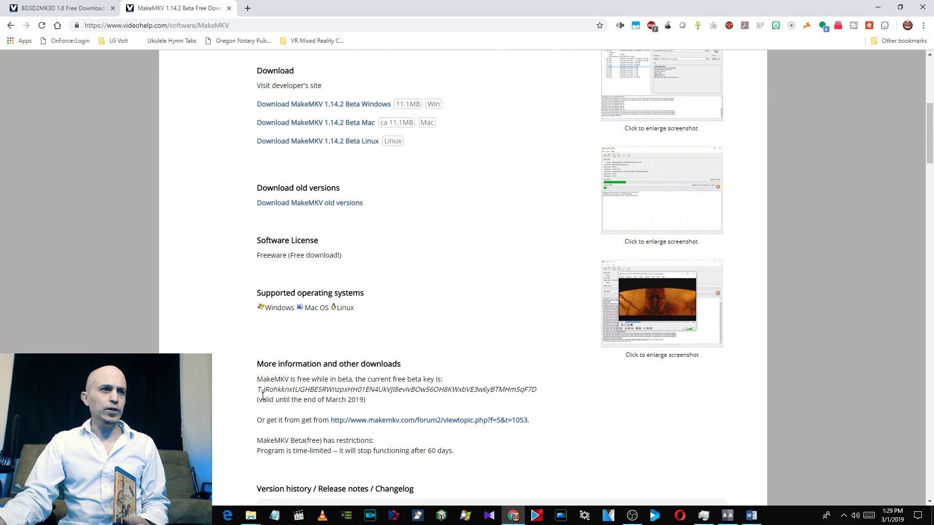
{"action": "triple_click", "coordinate": [290, 390]}
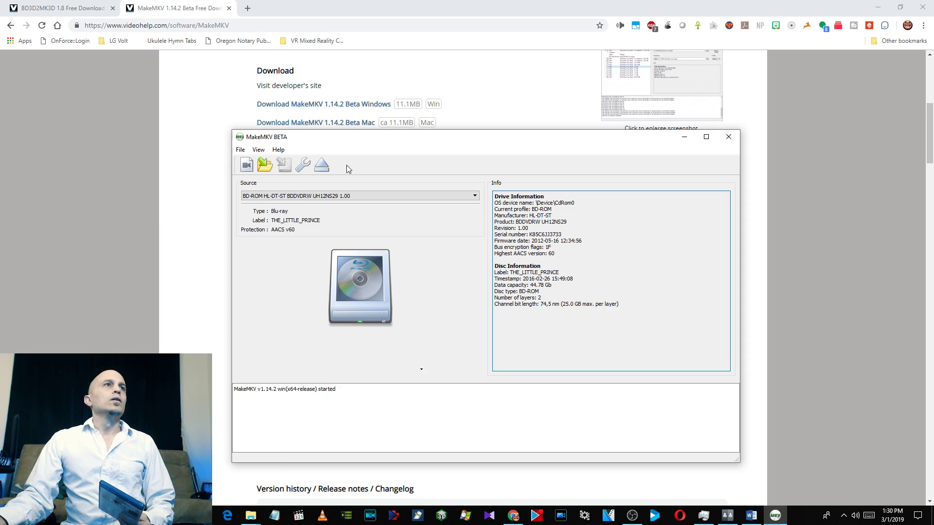
Switch to MakeMKV and open the THE_LITTLE_PRINCE Blu-ray disc from the BD-ROM drive.
{"action": "left_click_drag", "start_coordinate": [394, 145], "coordinate": [404, 127]}
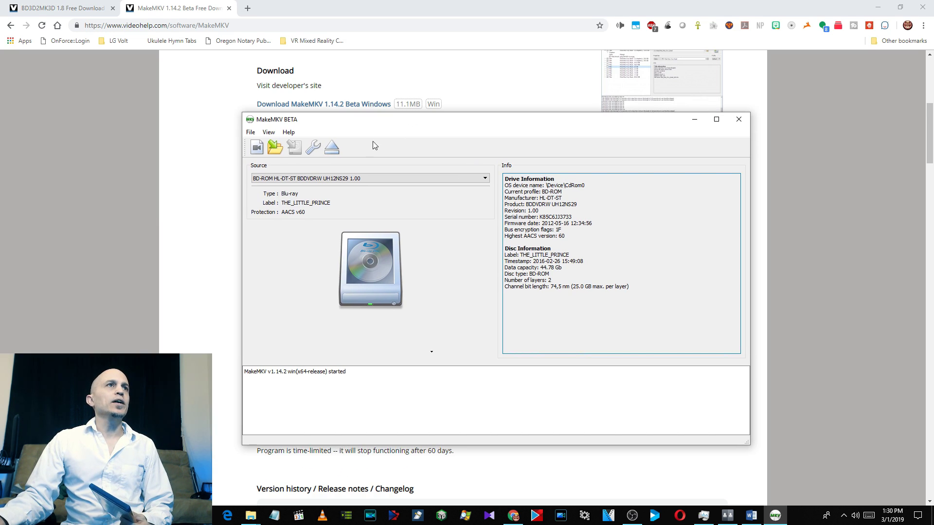
{"action": "left_click", "coordinate": [250, 133]}
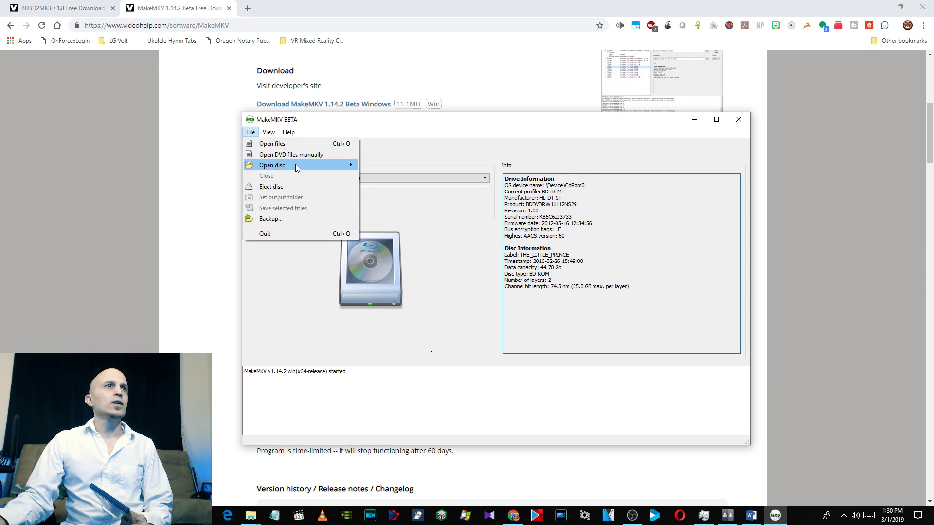
{"action": "mouse_move", "coordinate": [297, 166]}
{"action": "left_click", "coordinate": [404, 167]}
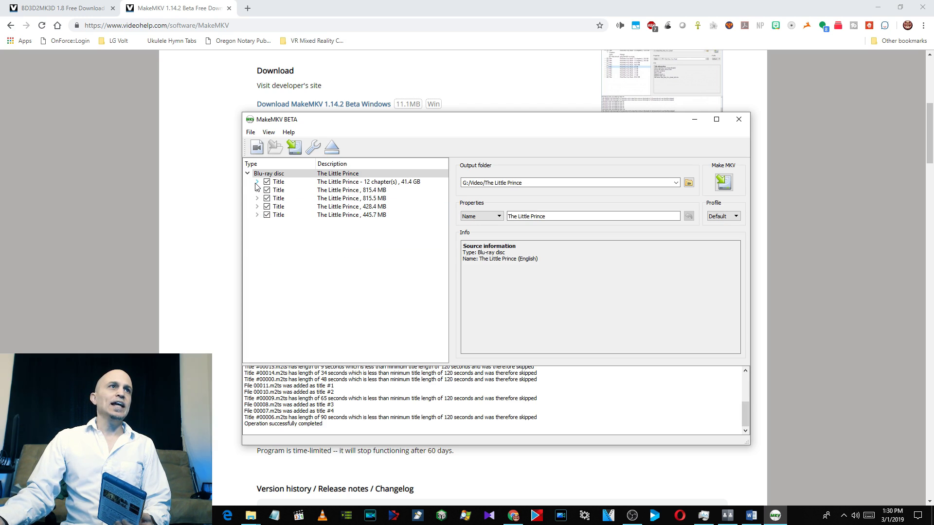
Exclude the four small titles of 815.4, 815.5, 428.4 and 445.7 MB, leaving only the 41.4 GB main title selected.
{"action": "left_click", "coordinate": [266, 215]}
{"action": "left_click", "coordinate": [267, 207]}
{"action": "left_click", "coordinate": [267, 198]}
{"action": "left_click", "coordinate": [266, 190]}
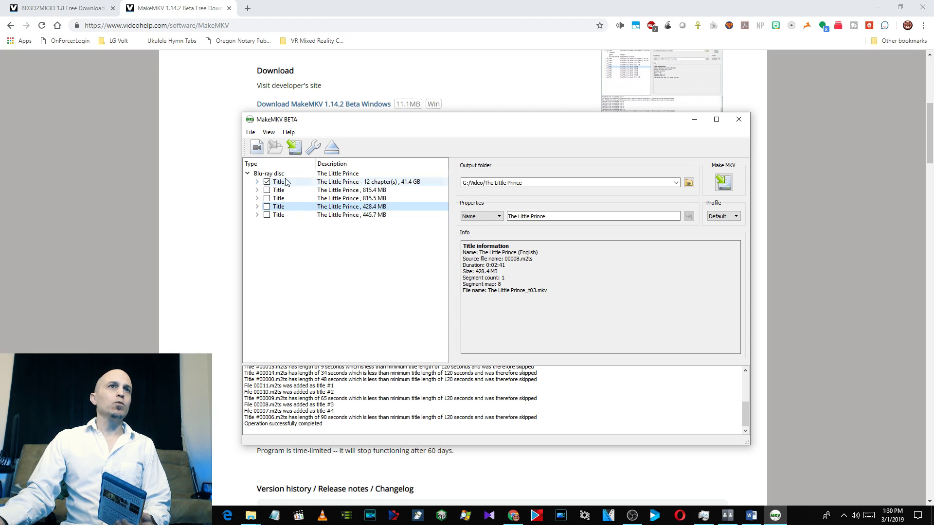
Expand the main title's tracks and exclude the remaining French and Chinese audio tracks.
{"action": "double_click", "coordinate": [363, 182]}
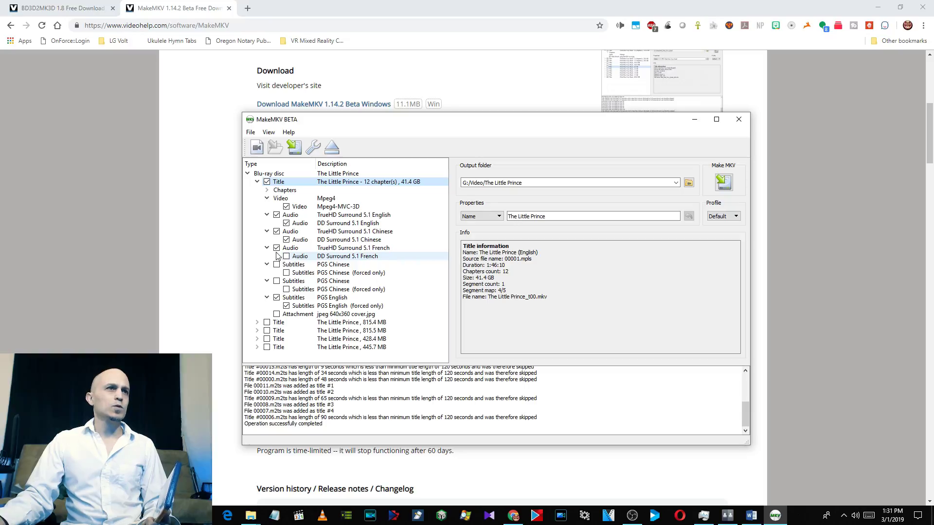
{"action": "left_click", "coordinate": [277, 248]}
{"action": "left_click", "coordinate": [286, 240]}
{"action": "left_click", "coordinate": [278, 233]}
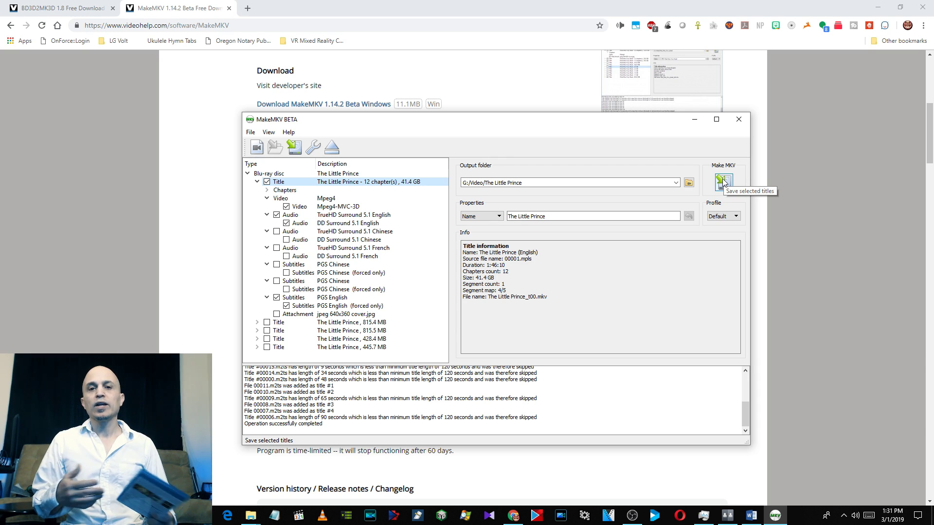
Select the folder name in the output path G:/Video/The Little Prince and close MakeMKV.
{"action": "left_click", "coordinate": [723, 183]}
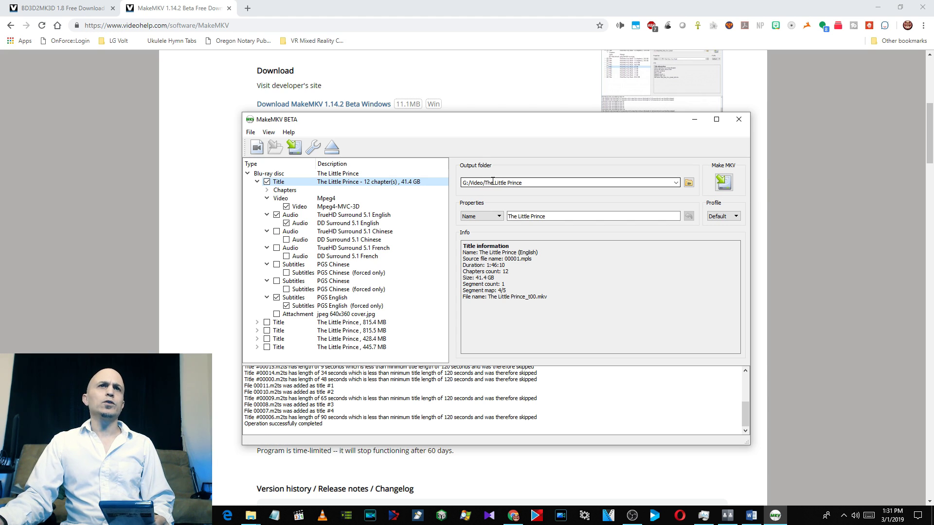
{"action": "left_click_drag", "start_coordinate": [485, 183], "coordinate": [523, 183]}
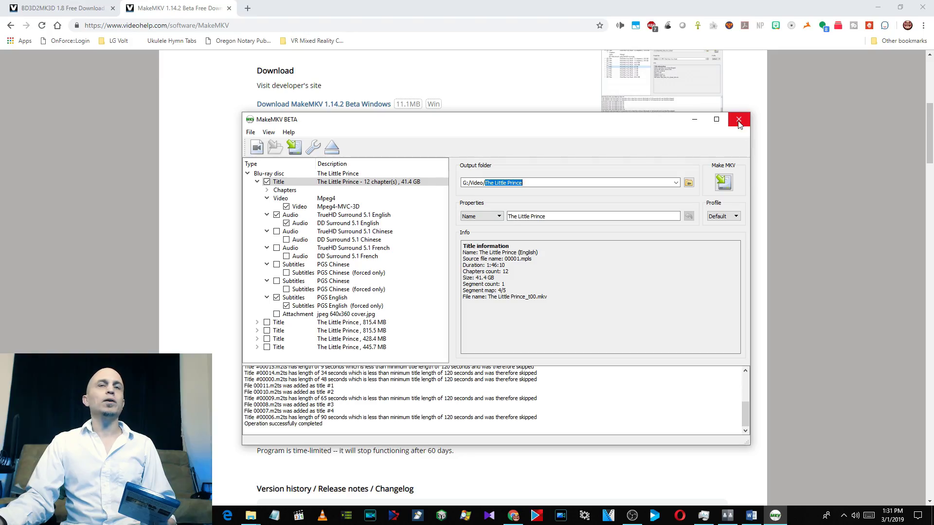
{"action": "left_click", "coordinate": [738, 124]}
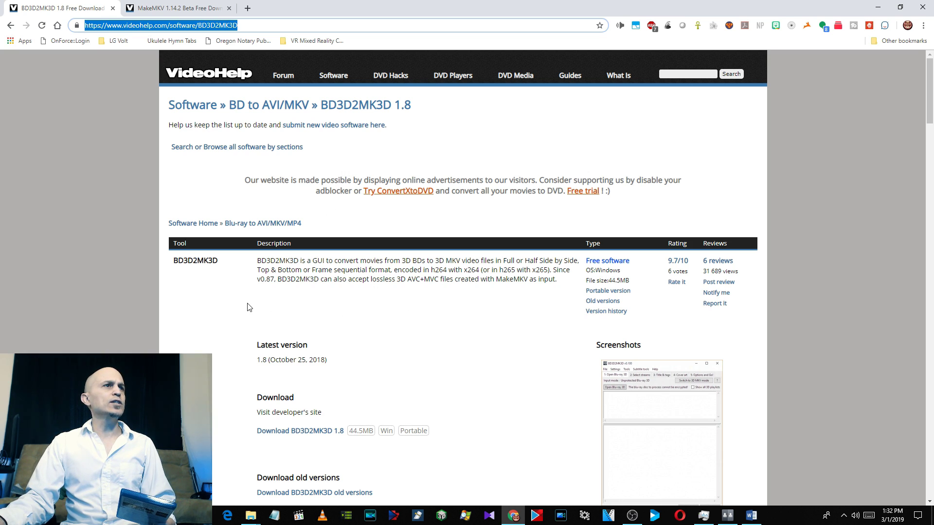
Review the BD3D2MK3D download page and launch BD3D2MK3D.exe from its folder on the F: drive.
{"action": "scroll", "coordinate": [398, 310], "scroll_direction": "down", "scroll_amount": 4}
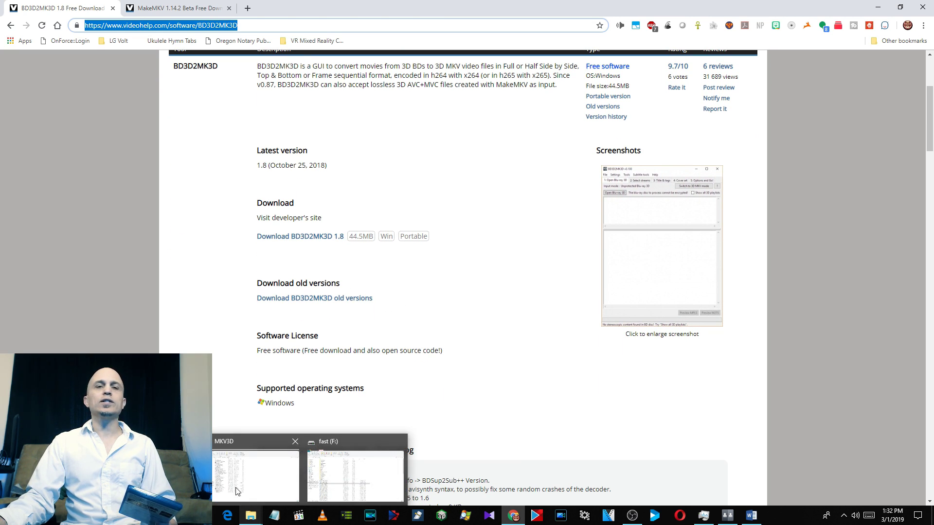
{"action": "left_click", "coordinate": [251, 516]}
{"action": "double_click", "coordinate": [156, 128]}
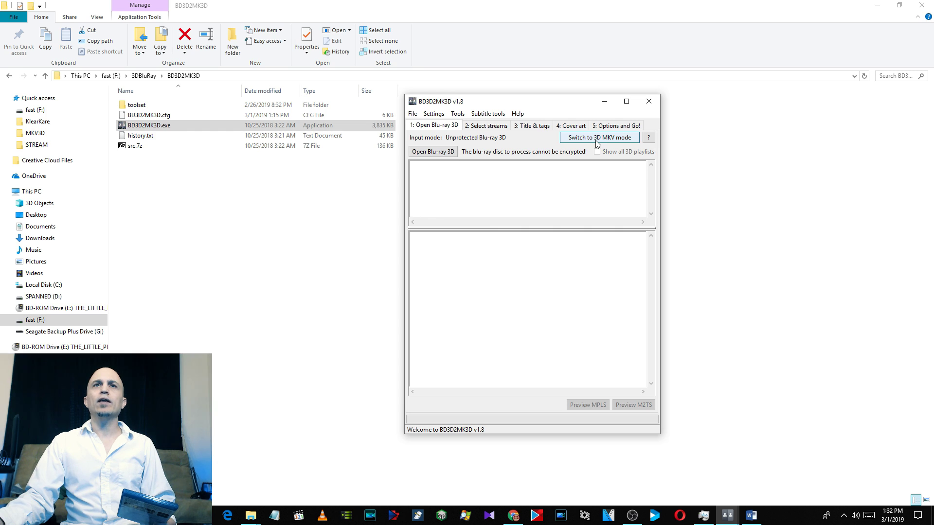
Set the input mode to 3D MKV and open The_Little_Prince_t00.mkv.
{"action": "left_click", "coordinate": [597, 141]}
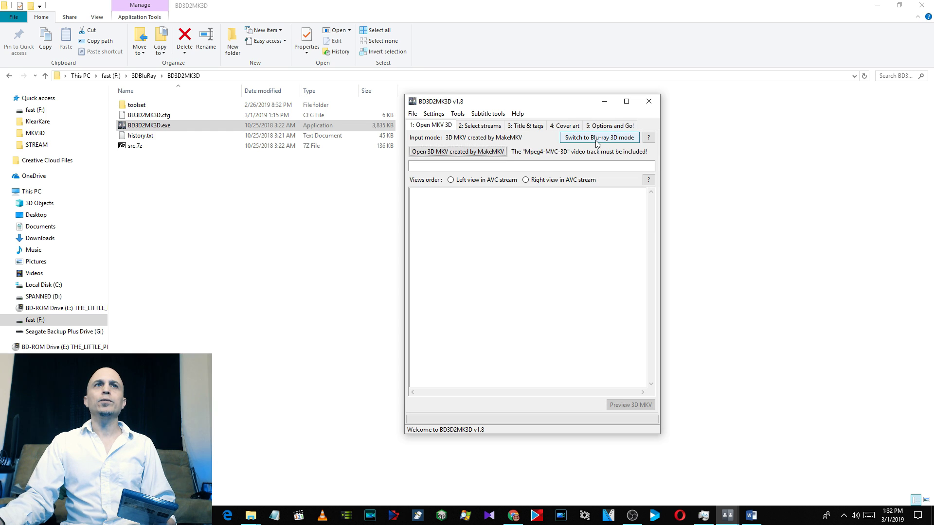
{"action": "left_click", "coordinate": [447, 155]}
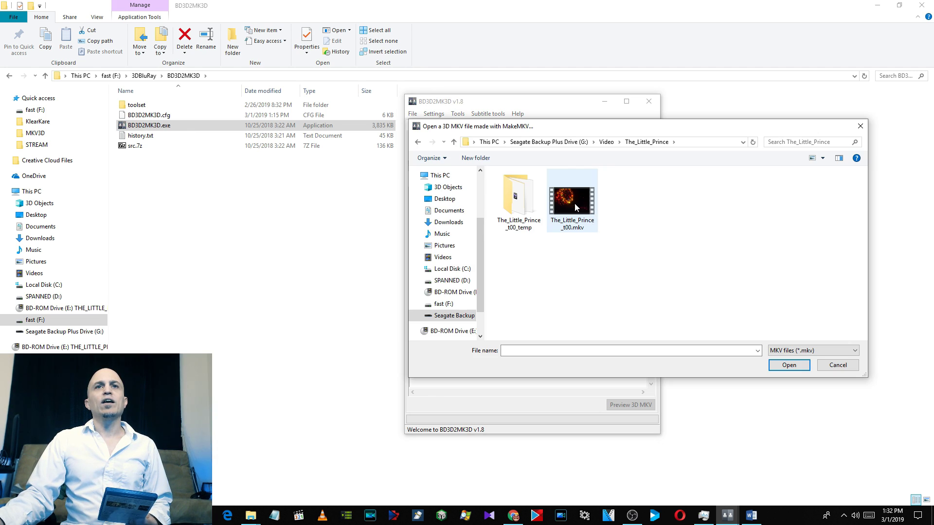
{"action": "double_click", "coordinate": [574, 204]}
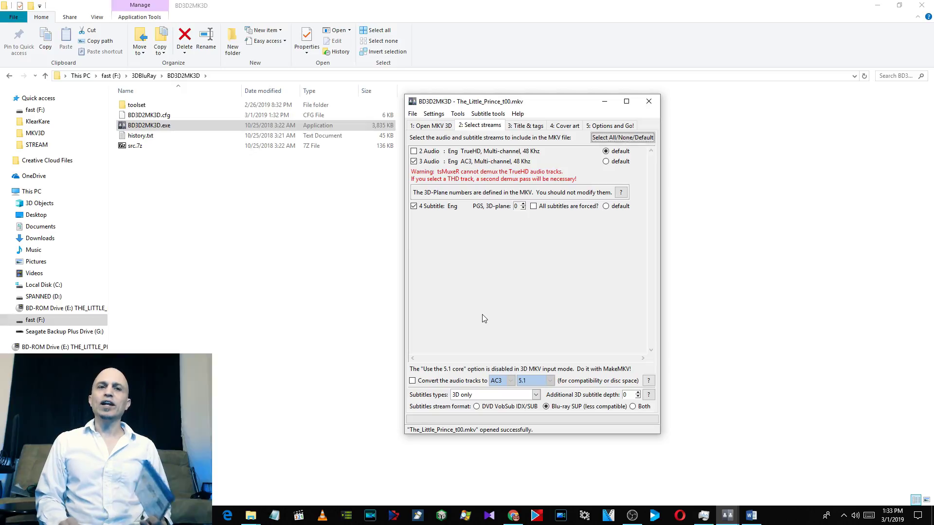
Enable audio track conversion and set the output audio format to AAC.
{"action": "left_click", "coordinate": [413, 382]}
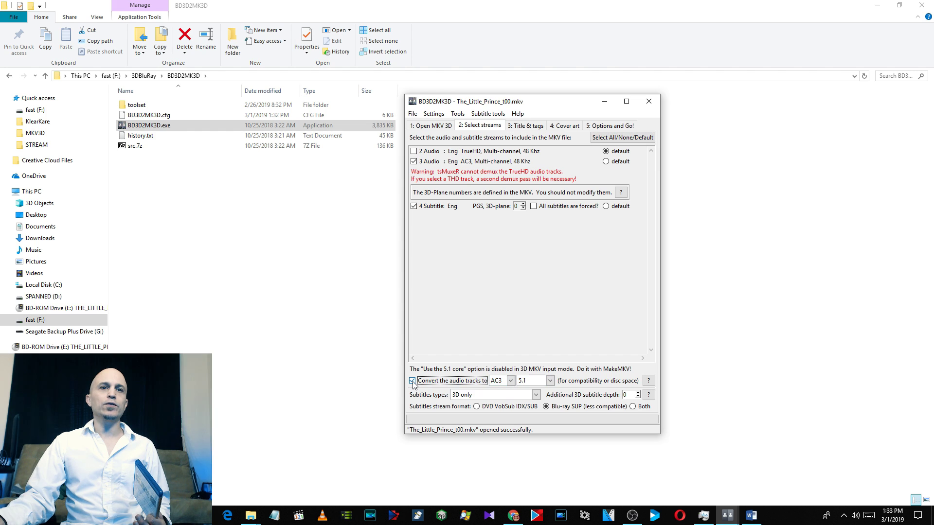
{"action": "left_click", "coordinate": [510, 382]}
{"action": "left_click", "coordinate": [510, 402]}
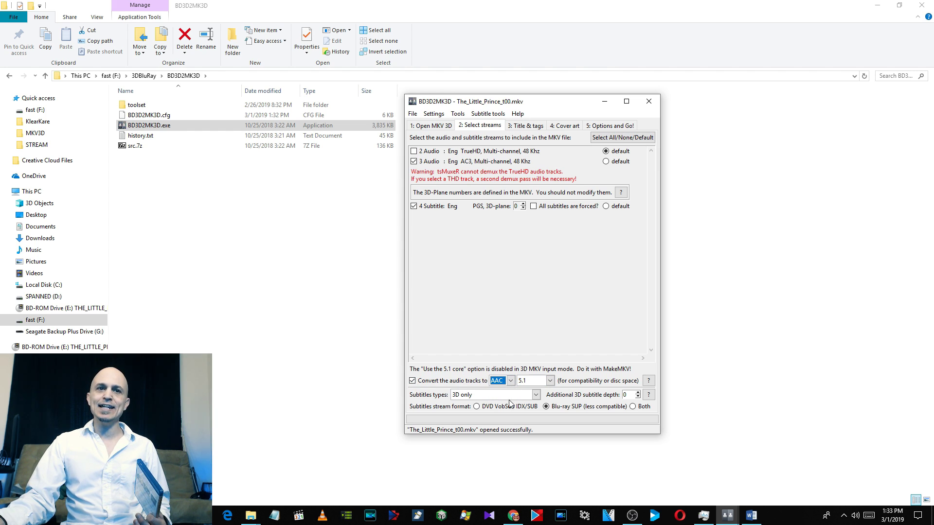
{"action": "left_click", "coordinate": [501, 305]}
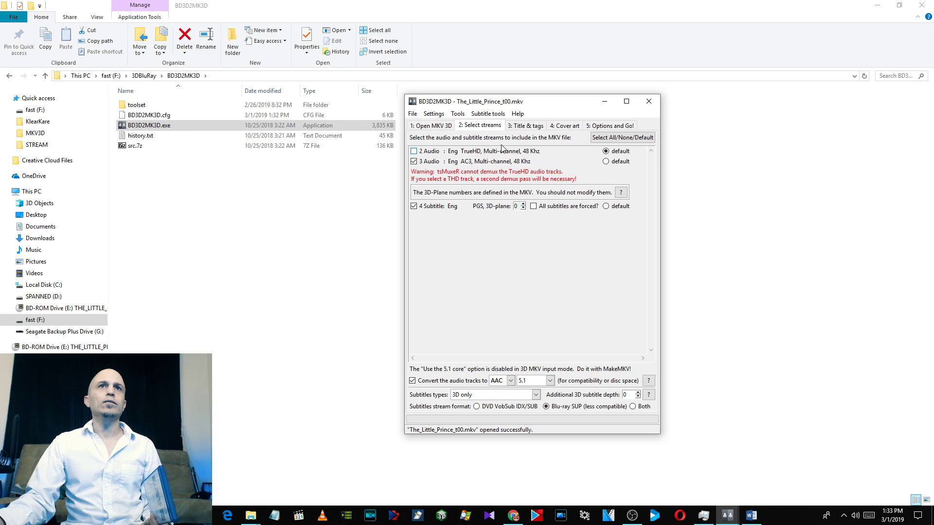
Enter The Little Prince as the mandatory movie title.
{"action": "left_click", "coordinate": [525, 126]}
{"action": "left_click", "coordinate": [519, 151]}
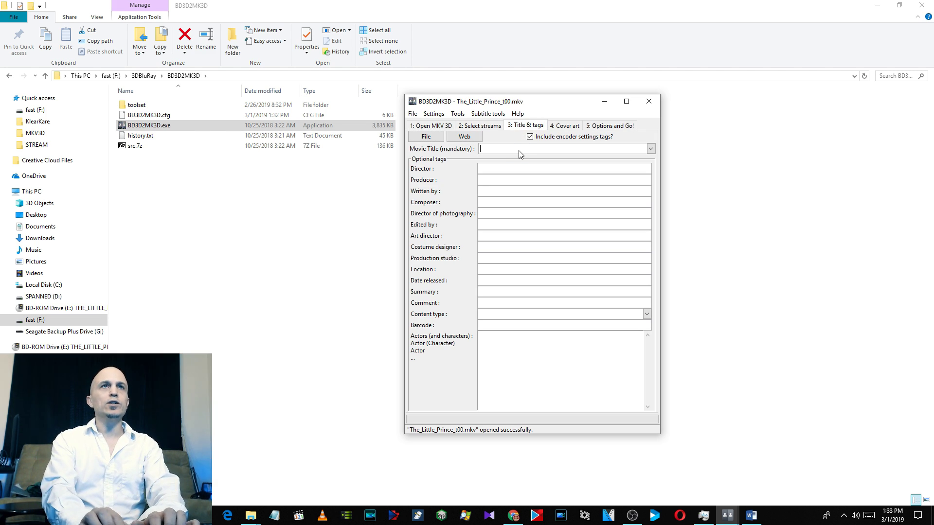
{"action": "type", "text": "The Little Pri"}
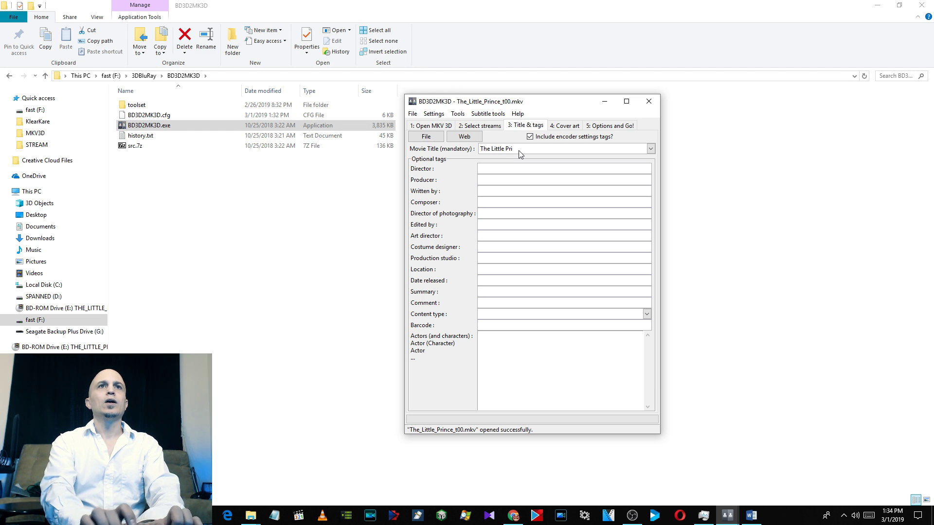
{"action": "type", "text": "nce"}
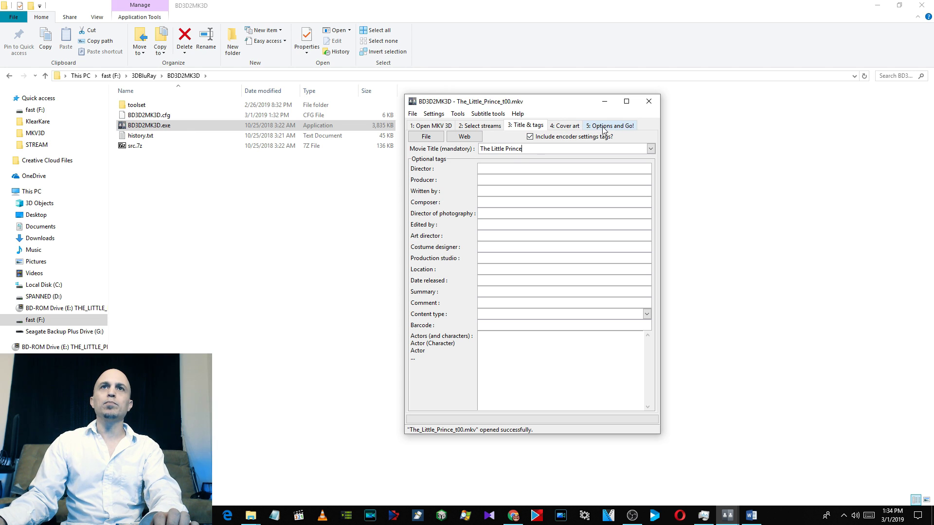
Skip the cover art and set the stereoscopy to full Side by Side by disabling Half, accepting the compatibility warning.
{"action": "left_click", "coordinate": [574, 125]}
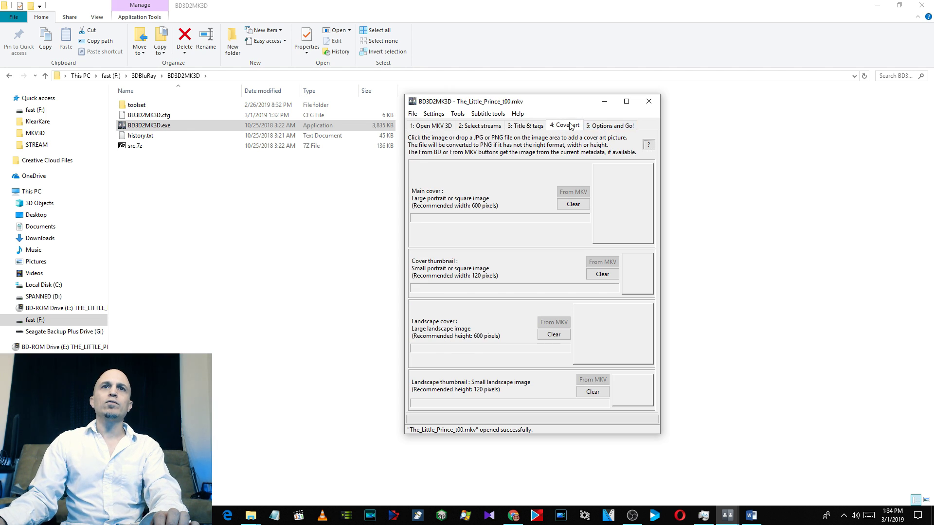
{"action": "left_click", "coordinate": [605, 125]}
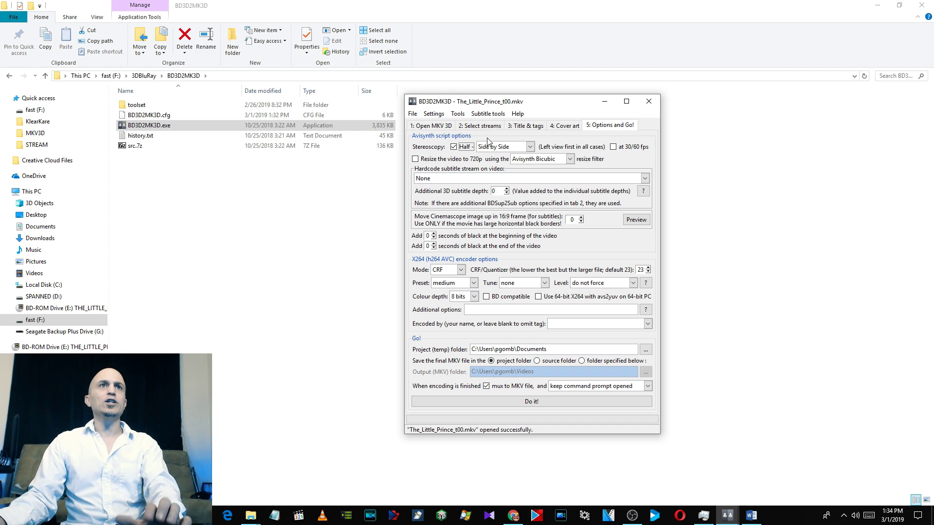
{"action": "left_click", "coordinate": [454, 147]}
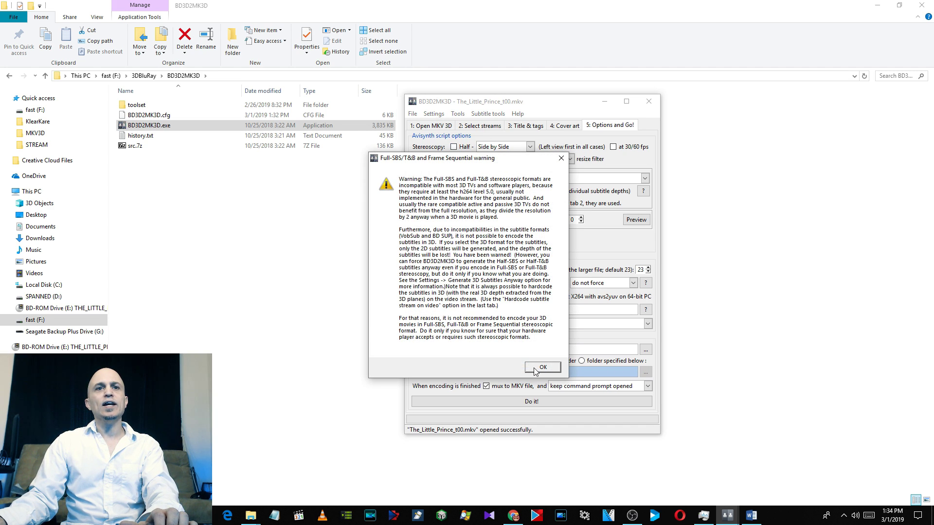
{"action": "left_click", "coordinate": [542, 368]}
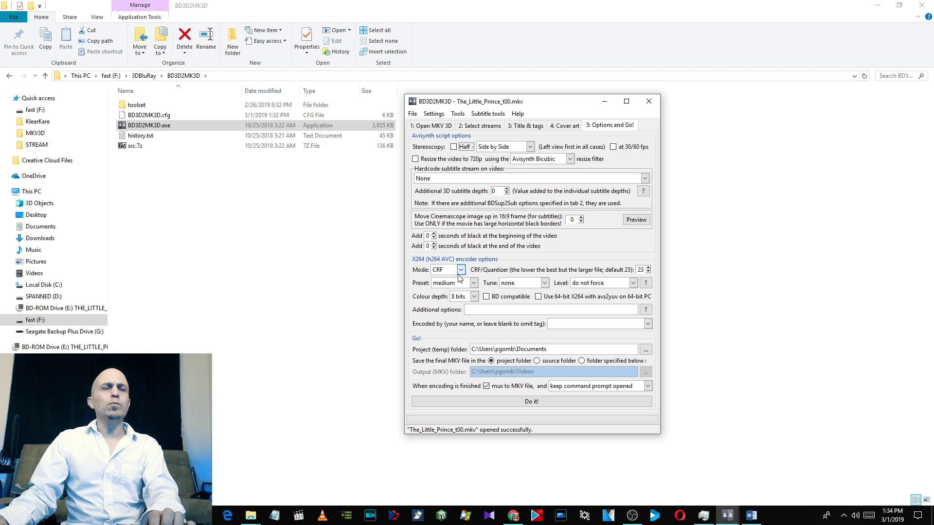
Set the x264 encoder's CRF quantizer to 18 and its preset to slower.
{"action": "left_click", "coordinate": [649, 272]}
{"action": "left_click", "coordinate": [649, 272]}
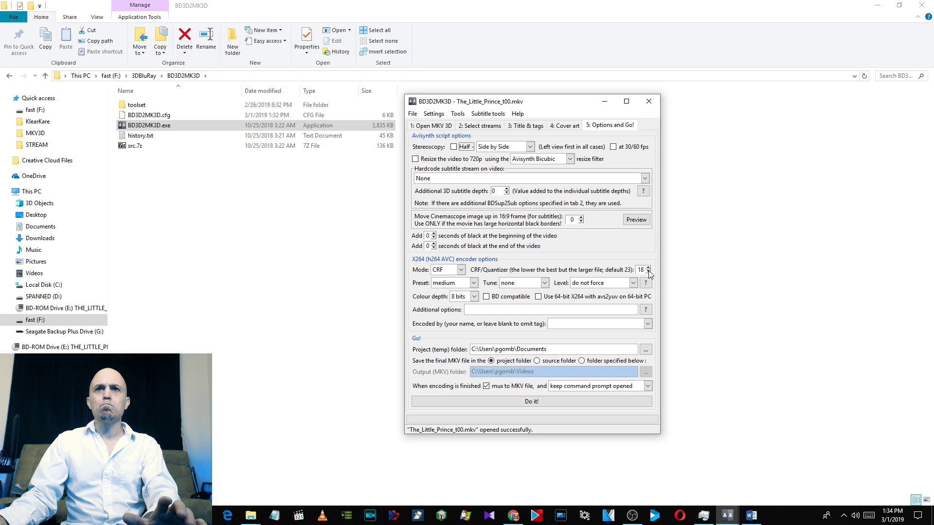
{"action": "left_click", "coordinate": [473, 284]}
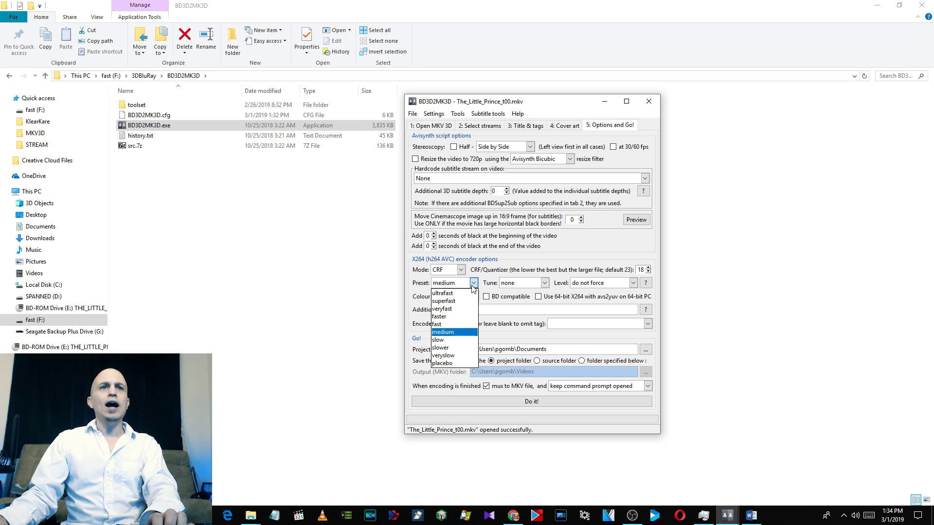
{"action": "left_click", "coordinate": [471, 348]}
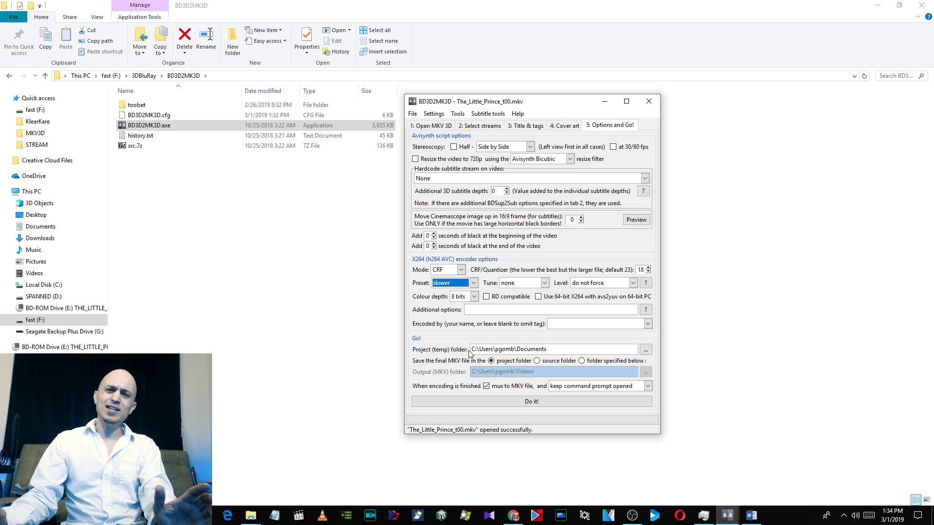
Try the medium x264 preset and set it back to slower.
{"action": "left_click", "coordinate": [473, 283]}
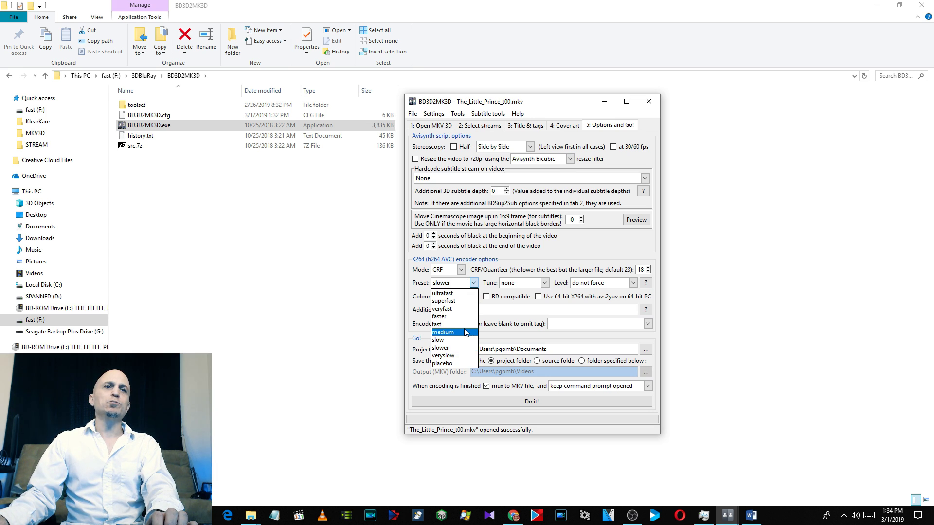
{"action": "left_click", "coordinate": [466, 331]}
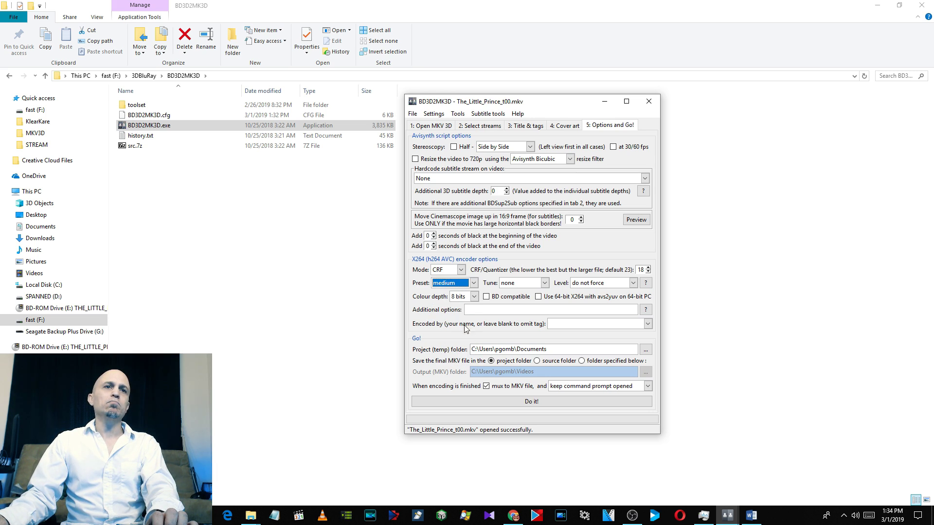
{"action": "left_click", "coordinate": [473, 287]}
{"action": "left_click", "coordinate": [457, 350]}
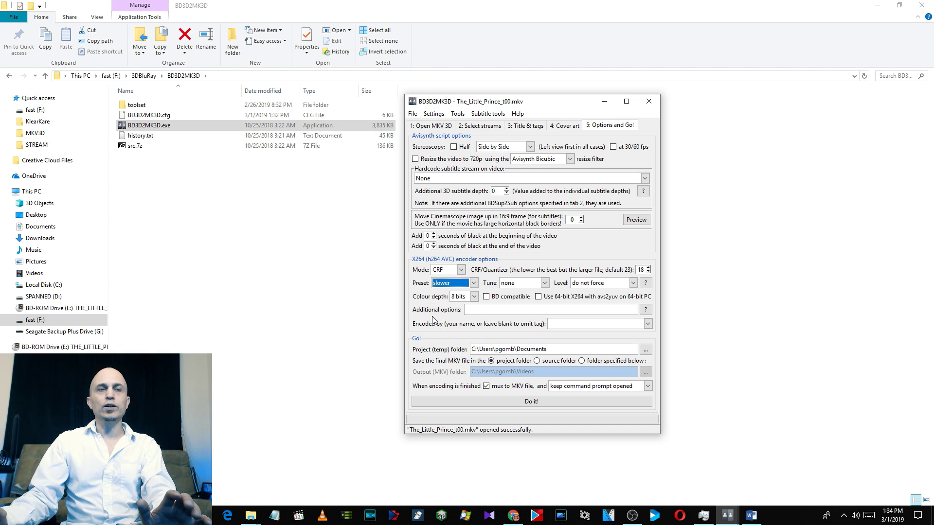
{"action": "left_click", "coordinate": [473, 283]}
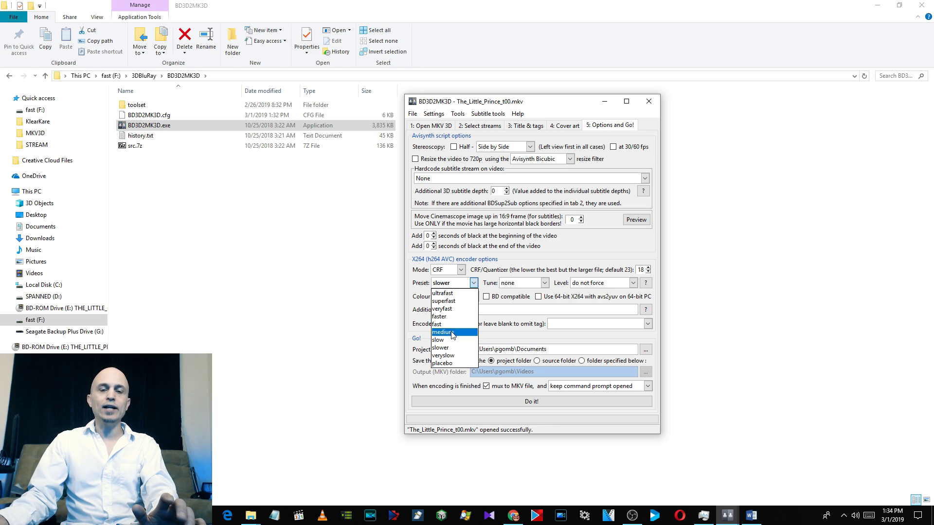
{"action": "left_click", "coordinate": [636, 274]}
{"action": "left_click", "coordinate": [474, 282]}
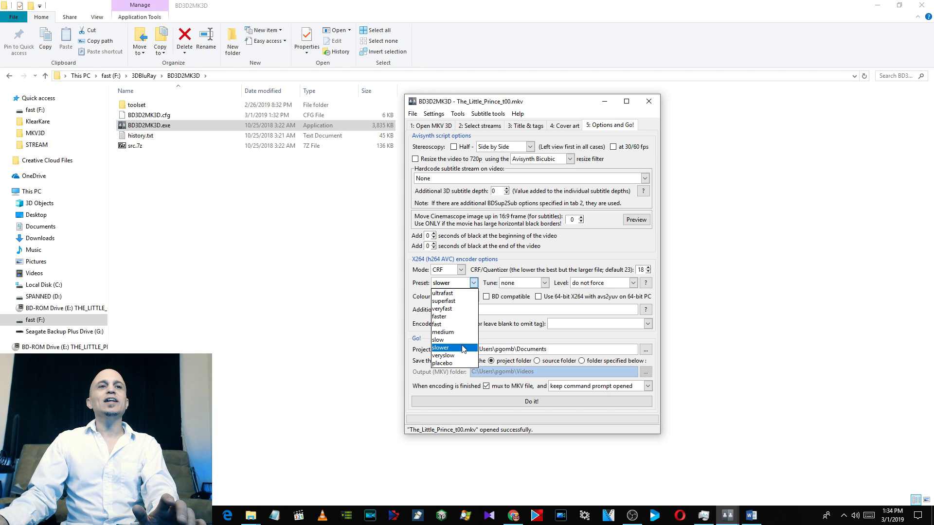
{"action": "left_click", "coordinate": [463, 349]}
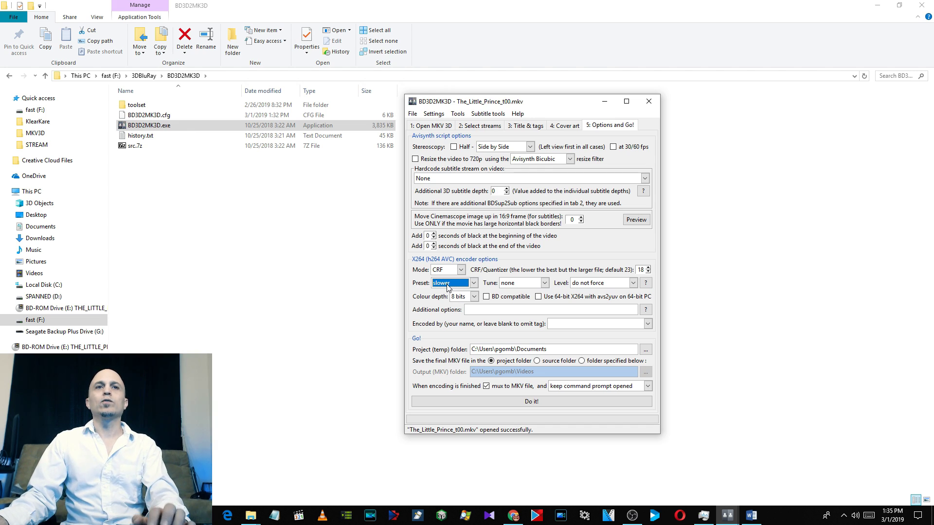
Set the x264 tune to animation and enable exiting and encoding after a successful demux for the project being generated.
{"action": "left_click", "coordinate": [545, 284]}
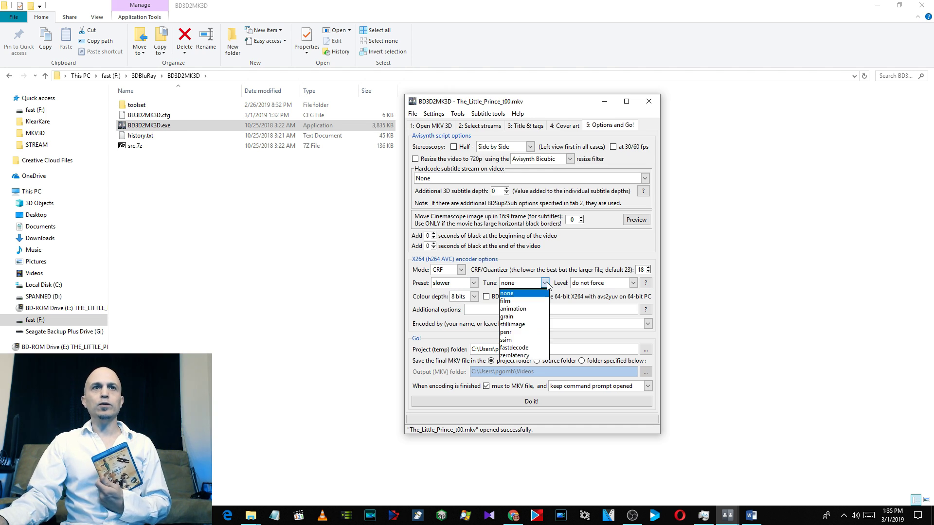
{"action": "left_click", "coordinate": [538, 311]}
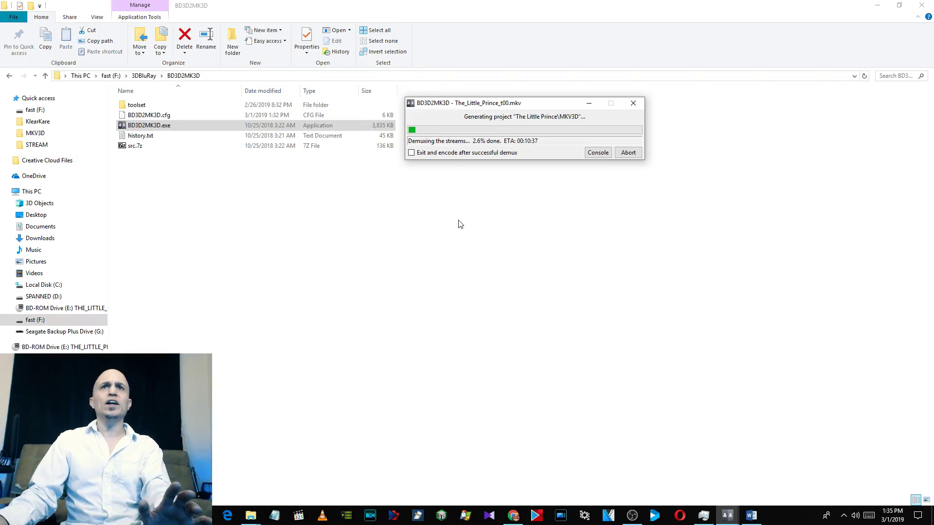
{"action": "left_click", "coordinate": [412, 152]}
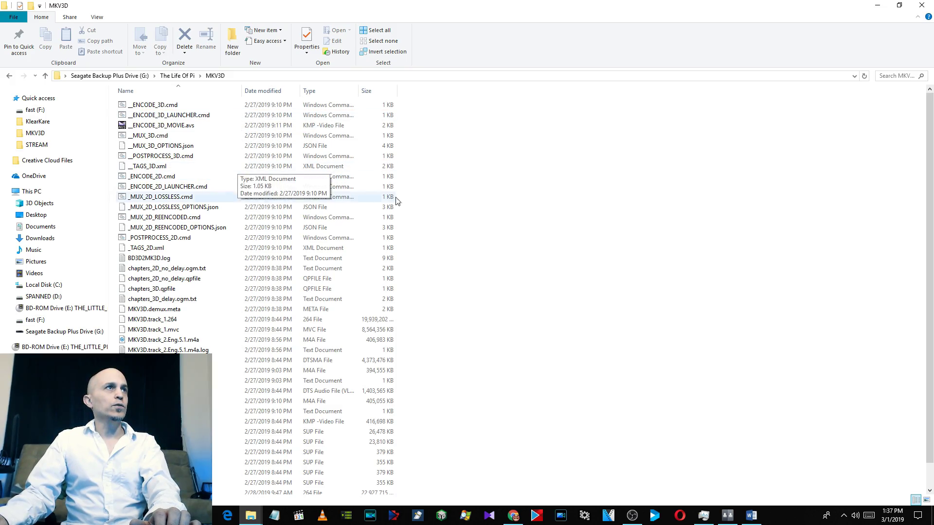
Look through The Life Of Pi's MKV3D project folder and open __ENCODE_3D_MOVIE.avs in Notepad.
{"action": "scroll", "coordinate": [490, 236], "scroll_direction": "down", "scroll_amount": 1}
{"action": "scroll", "coordinate": [489, 235], "scroll_direction": "up", "scroll_amount": 1}
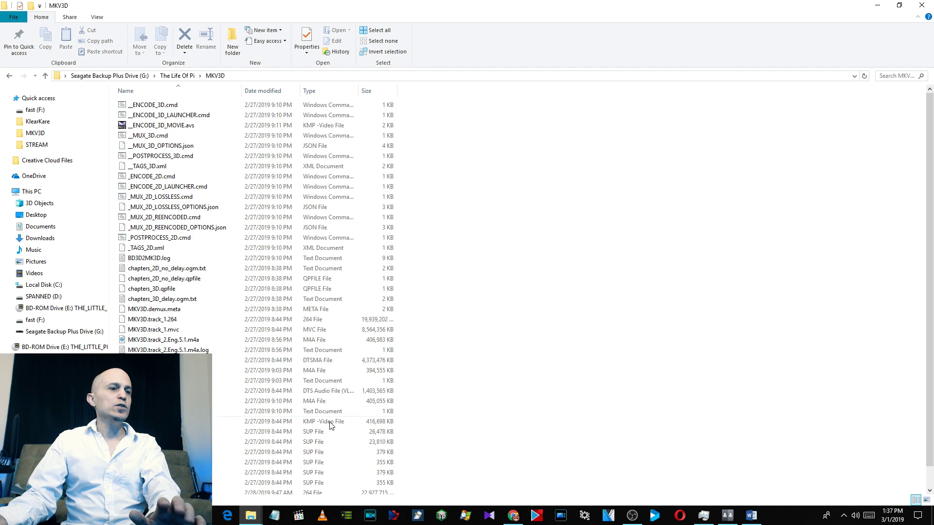
{"action": "scroll", "coordinate": [296, 462], "scroll_direction": "down", "scroll_amount": 1}
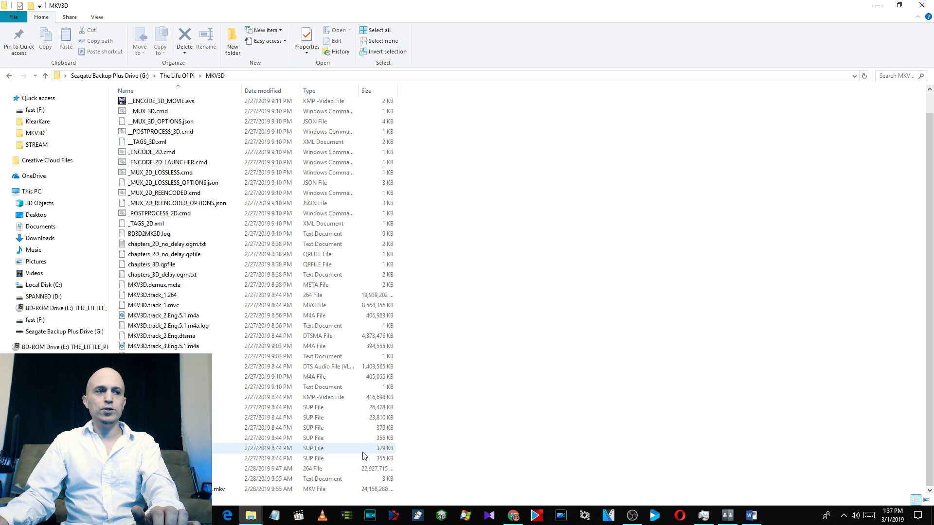
{"action": "left_click", "coordinate": [275, 516]}
{"action": "left_click_drag", "start_coordinate": [156, 102], "coordinate": [432, 299]}
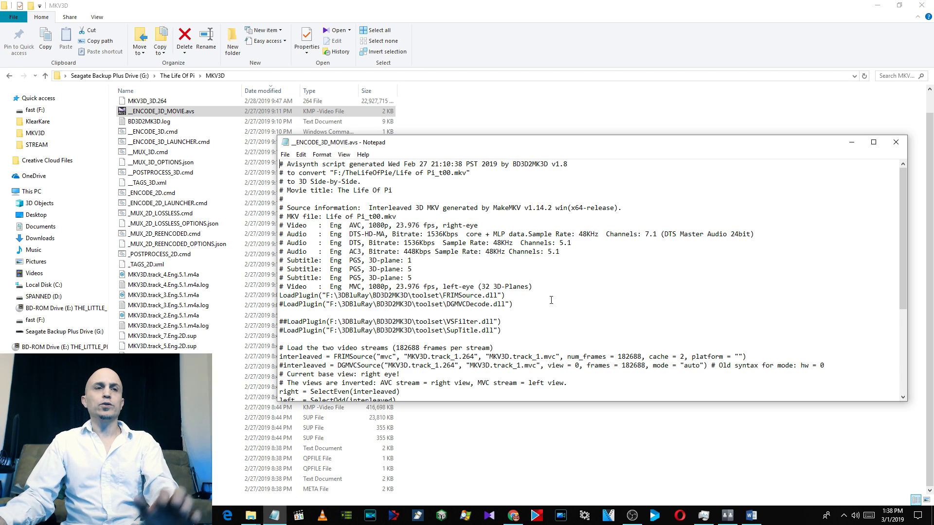
Insert the parameter layout = "alt", before num_frames in the active FRIMSource line of the script.
{"action": "left_click", "coordinate": [563, 357]}
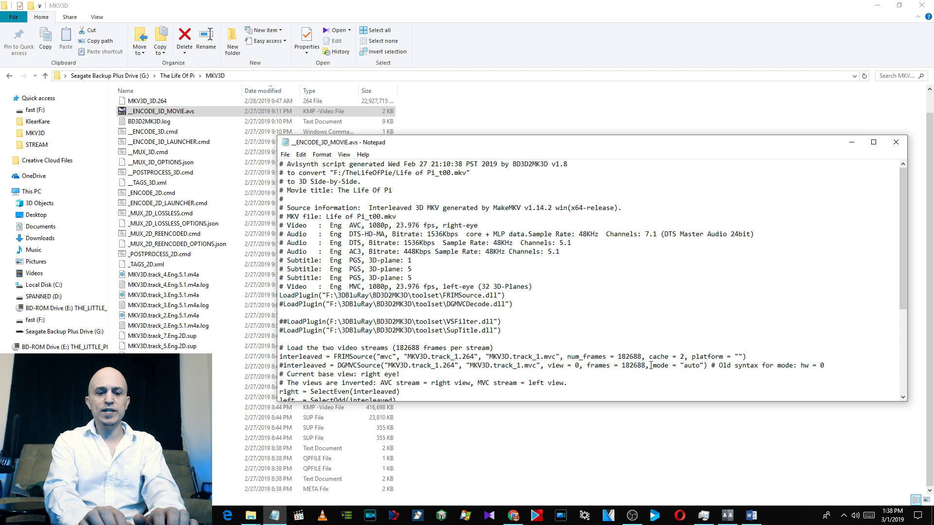
{"action": "type", "text": "layout ="}
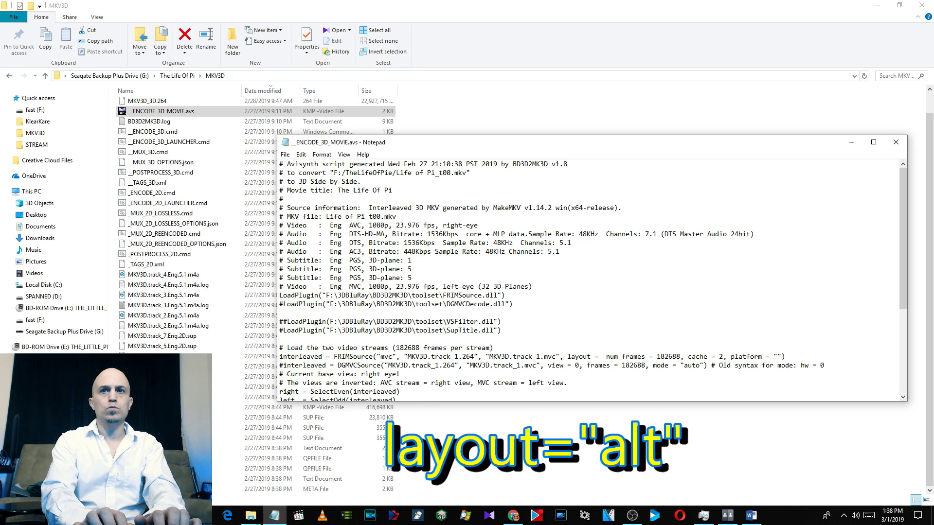
{"action": "type", "text": " \"alt\","}
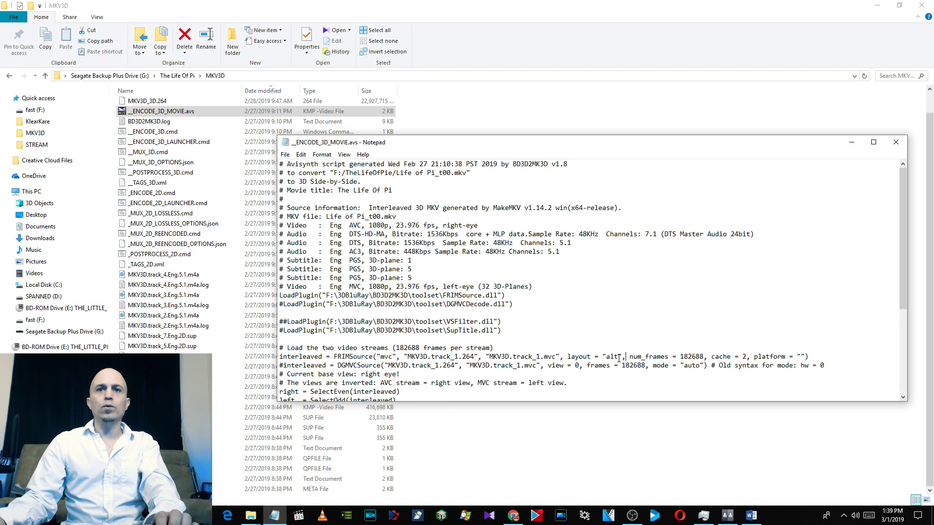
Remove the layout parameter from the FRIMSource line and close the script.
{"action": "left_click_drag", "start_coordinate": [626, 358], "coordinate": [564, 358]}
{"action": "key", "text": "Delete"}
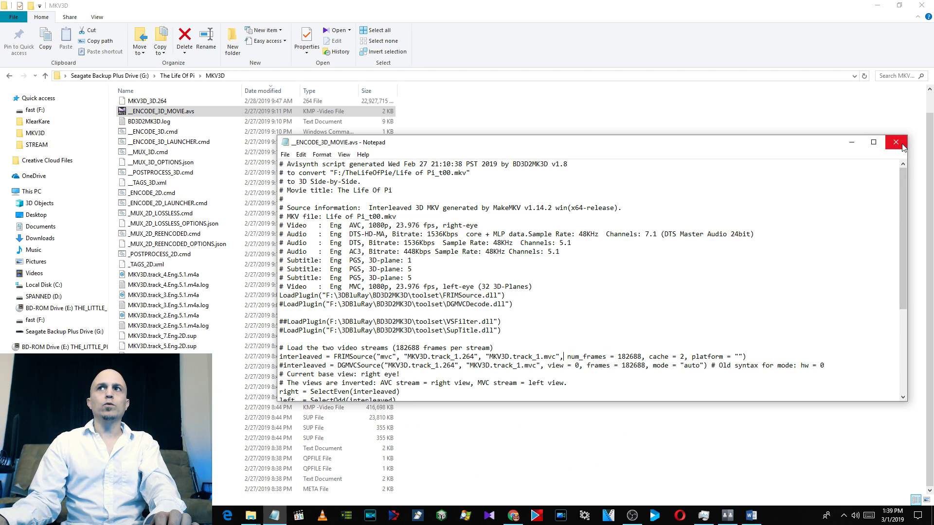
{"action": "left_click", "coordinate": [895, 142]}
{"action": "left_click", "coordinate": [484, 264]}
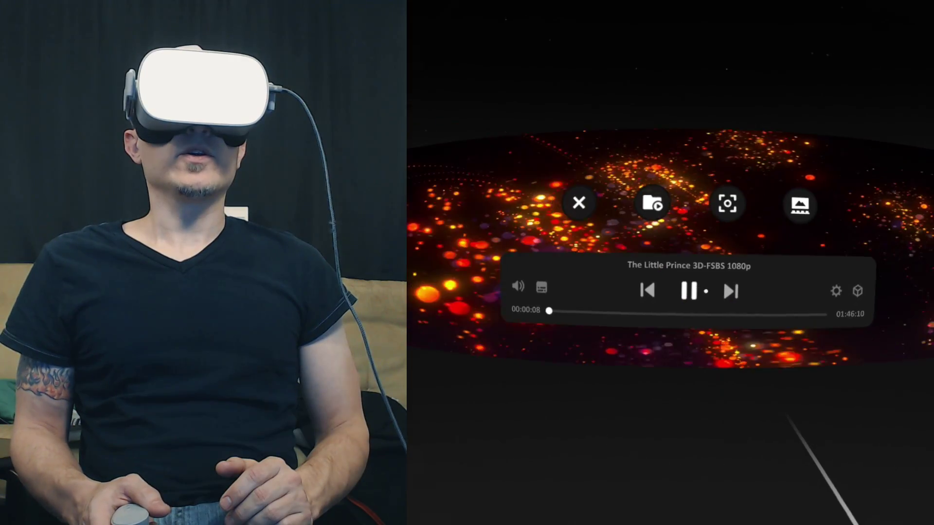
Check the 3D format and 3D adjustment settings for The Little Prince and set its aspect ratio to 16:9.
{"action": "left_click", "coordinate": [758, 276]}
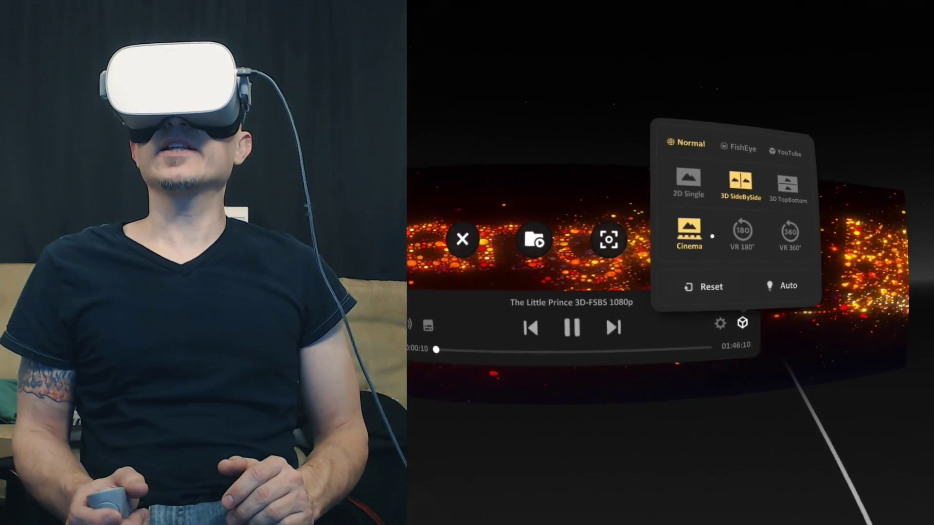
{"action": "left_click", "coordinate": [713, 325]}
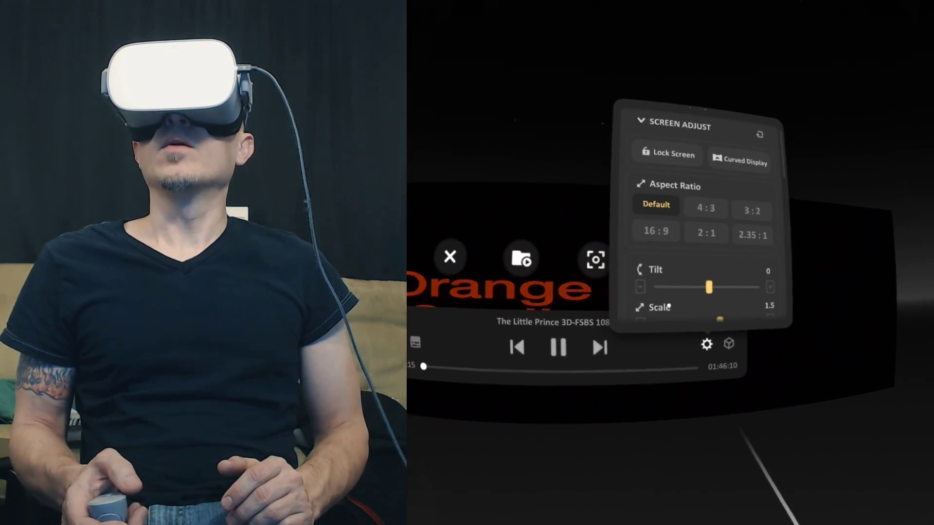
{"action": "scroll", "coordinate": [678, 306], "scroll_direction": "down", "scroll_amount": 5}
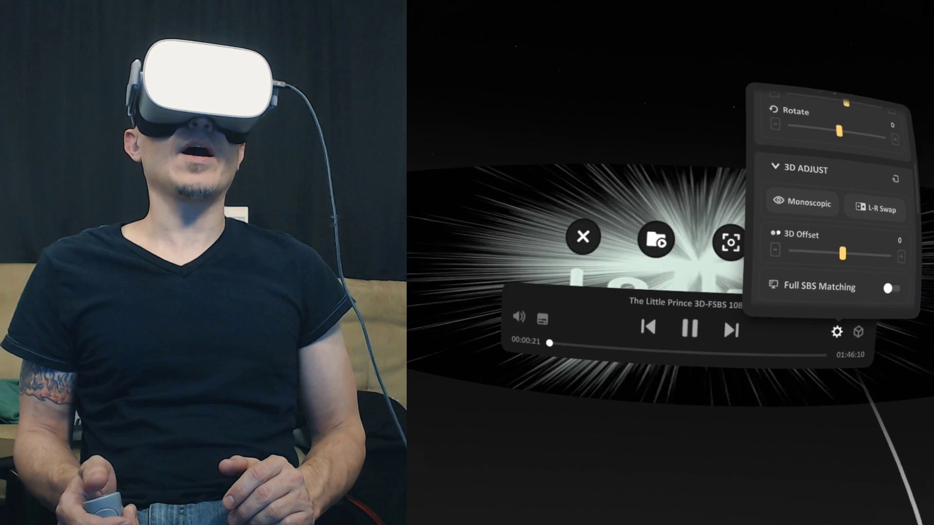
{"action": "scroll", "coordinate": [696, 273], "scroll_direction": "up", "scroll_amount": 5}
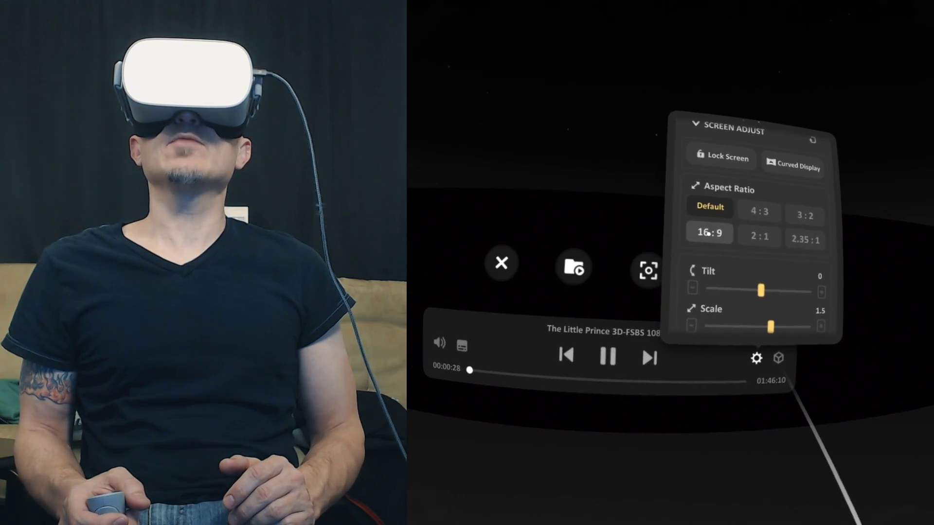
{"action": "left_click", "coordinate": [708, 233]}
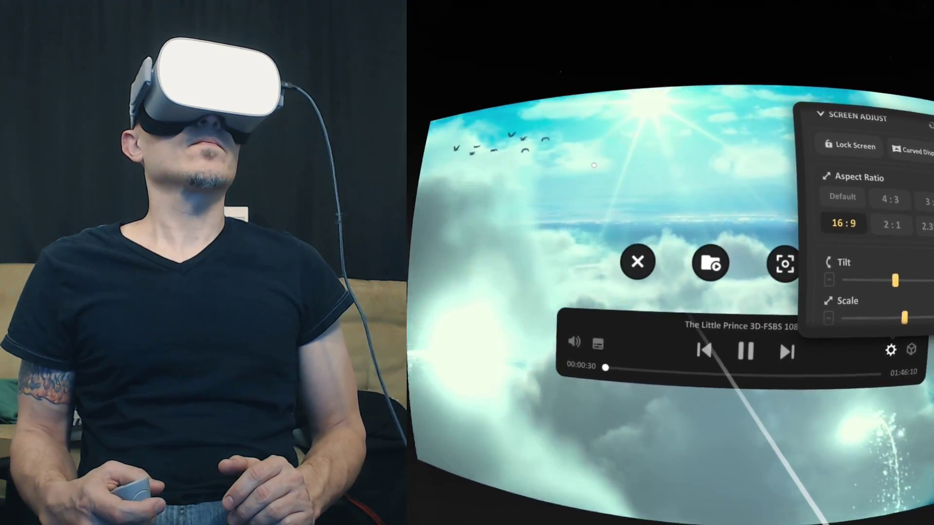
{"action": "left_click", "coordinate": [564, 174]}
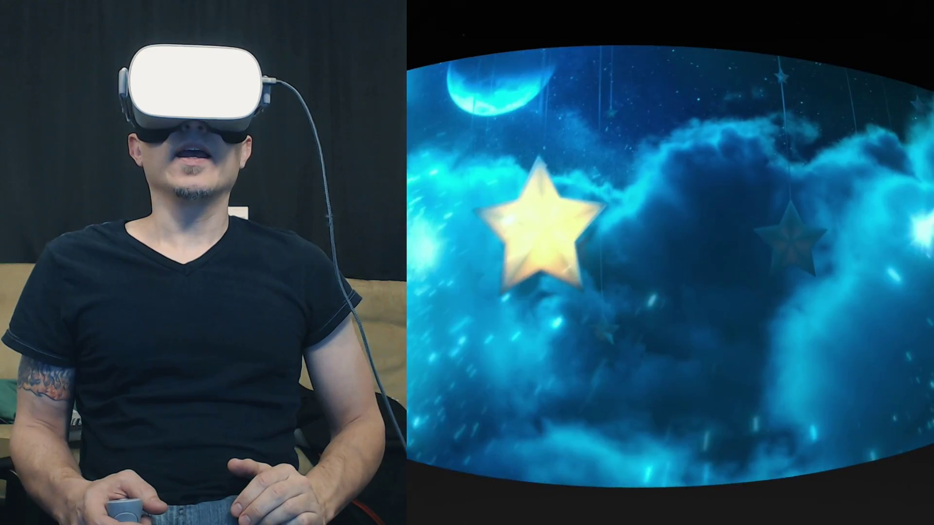
Turn on Curved Display for the movie in the screen adjustment settings.
{"action": "left_click", "coordinate": [693, 250]}
{"action": "left_click", "coordinate": [757, 294]}
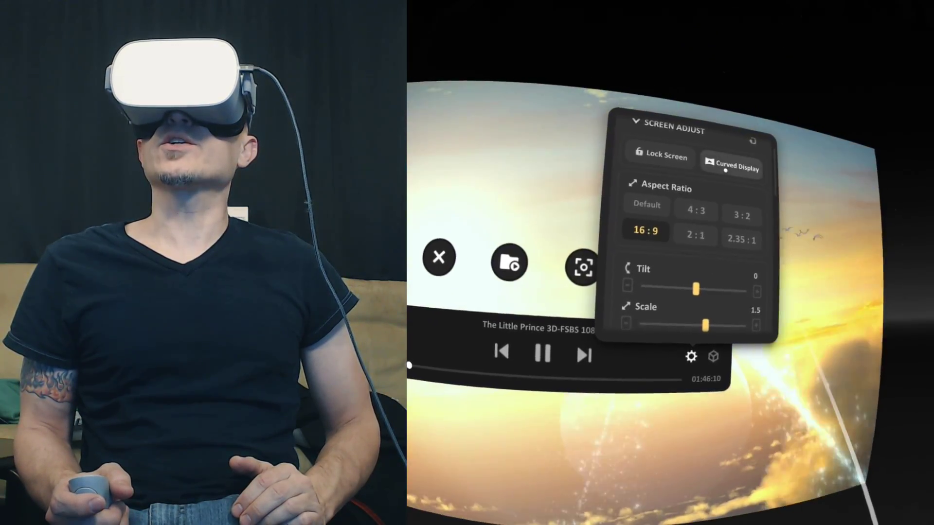
{"action": "left_click", "coordinate": [725, 166]}
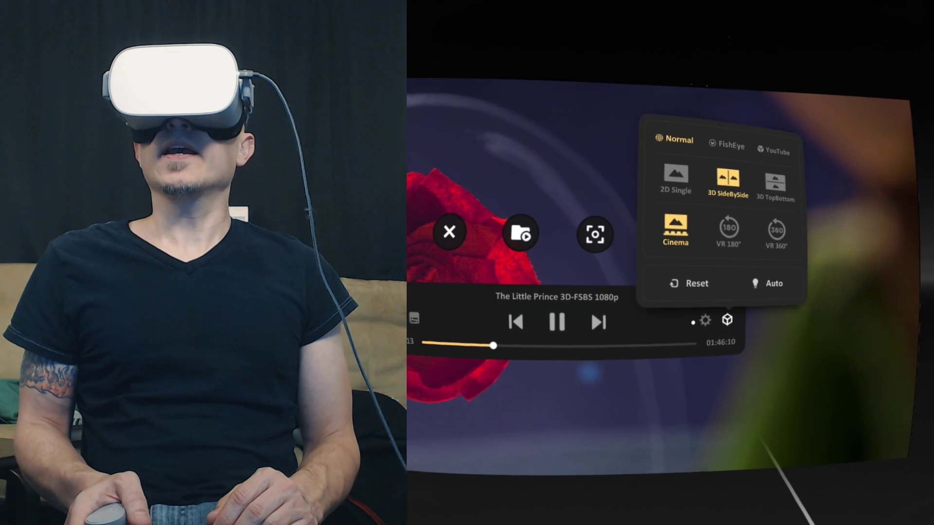
Open the player's screen adjustment settings again.
{"action": "left_click", "coordinate": [696, 348]}
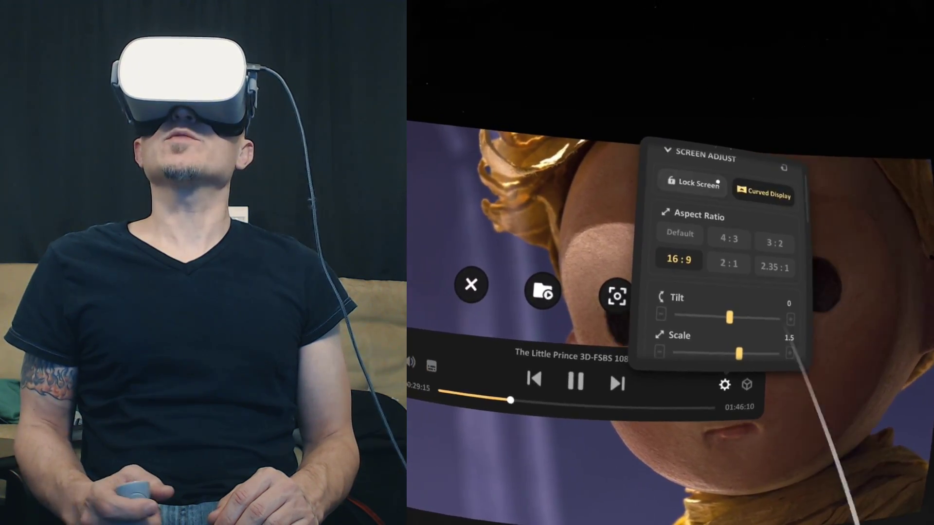